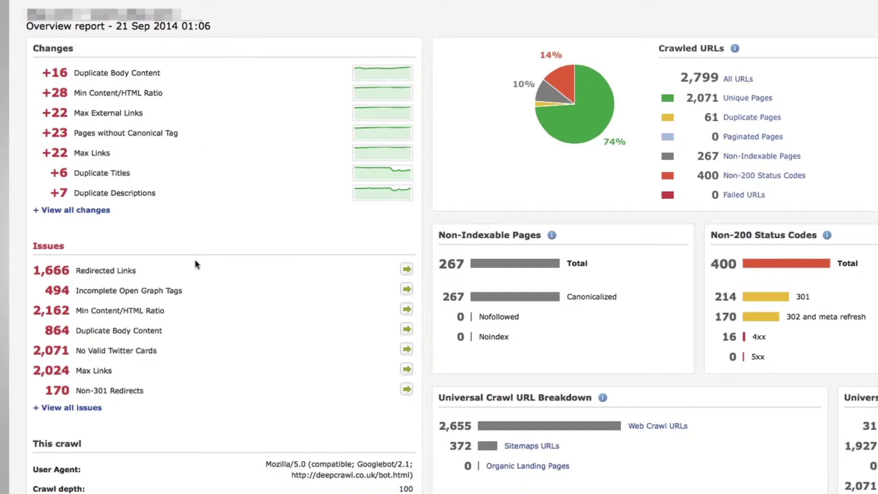
Expand all settings of the comparison crawl dated 14/09/2014 in the overview report
scroll(197, 264, down, 6)
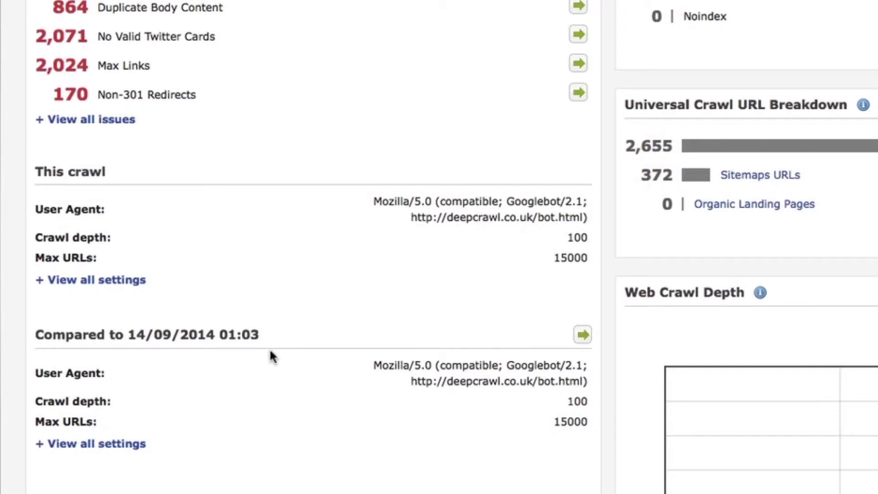
click(134, 443)
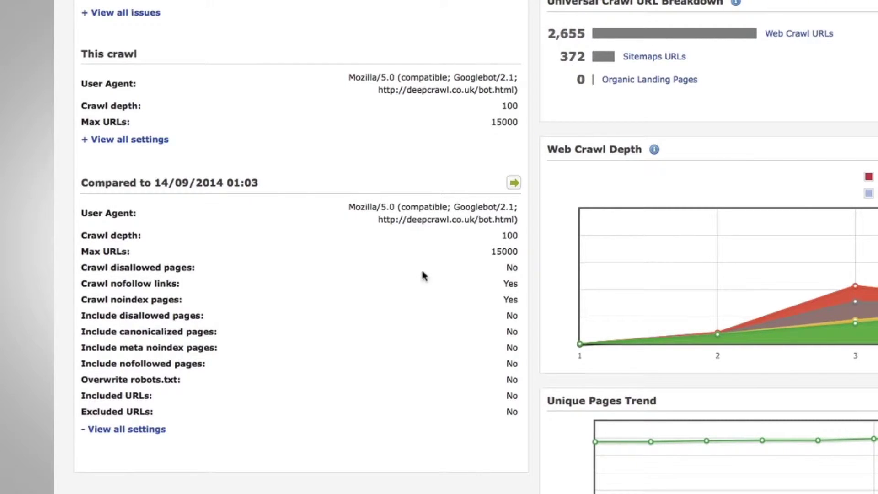
scroll(356, 273, down, 1)
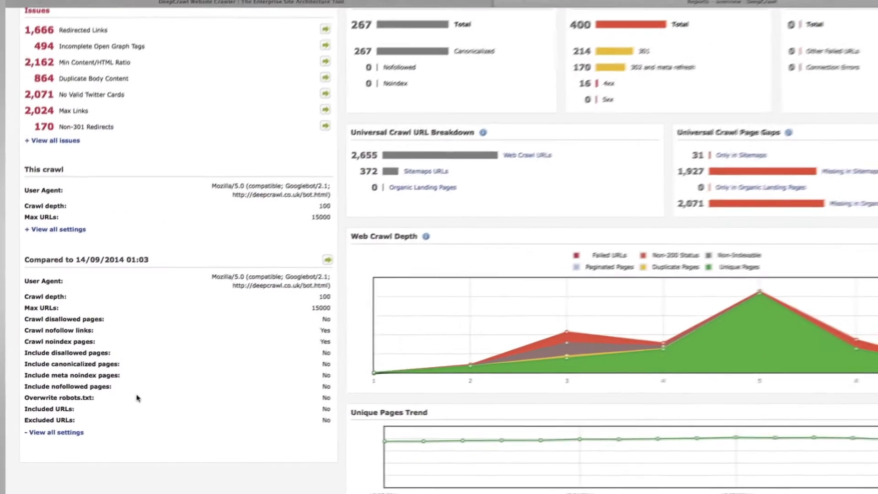
Expand the full list of changes in the overview report and review it down to the issues
scroll(130, 400, up, 5)
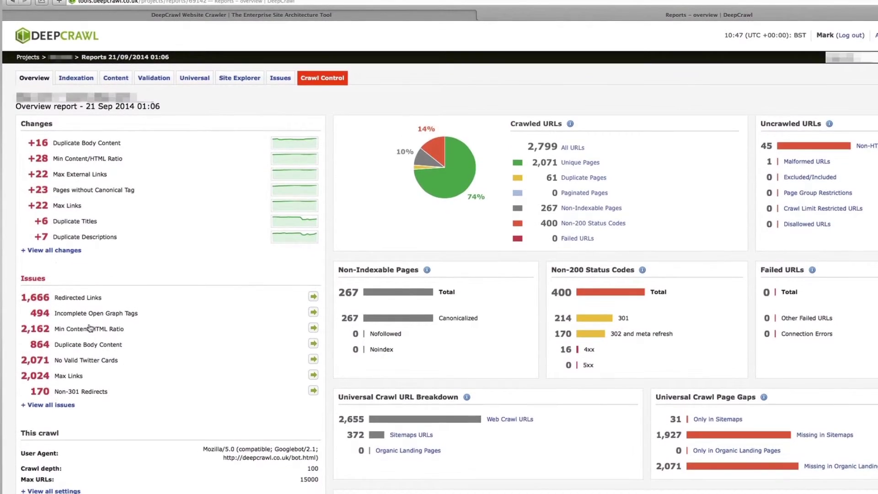
click(55, 251)
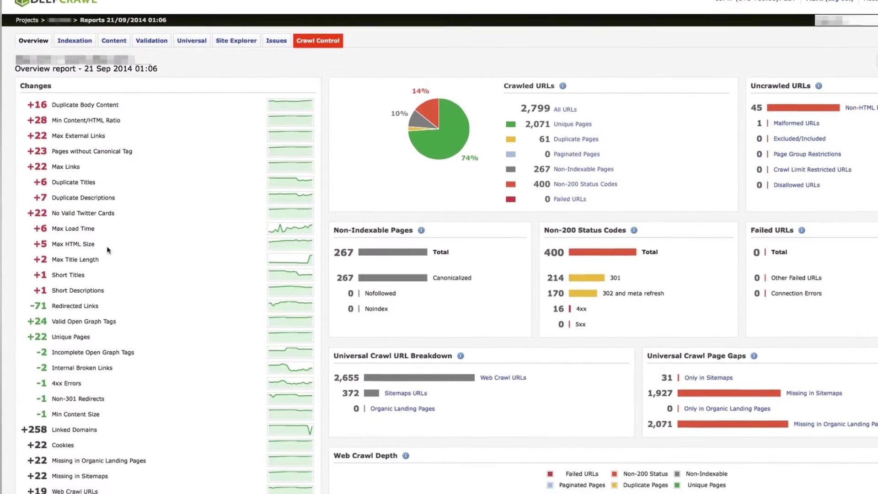
scroll(182, 272, down, 2)
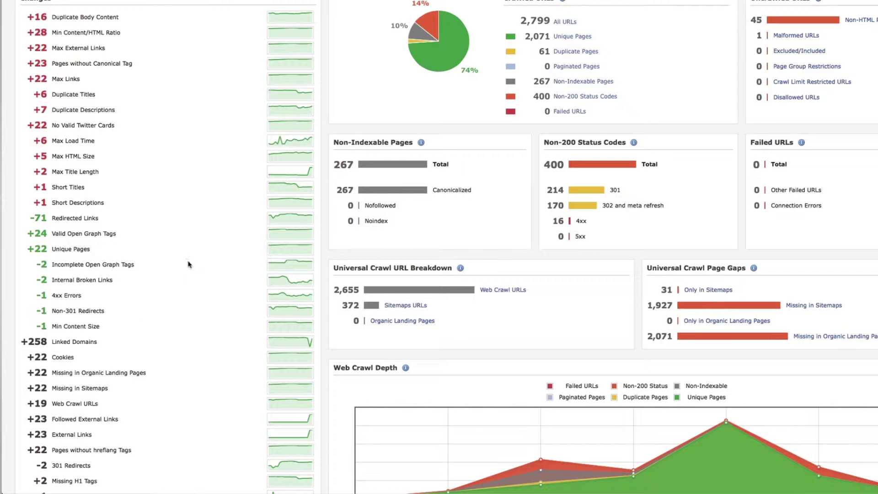
scroll(187, 432, down, 7)
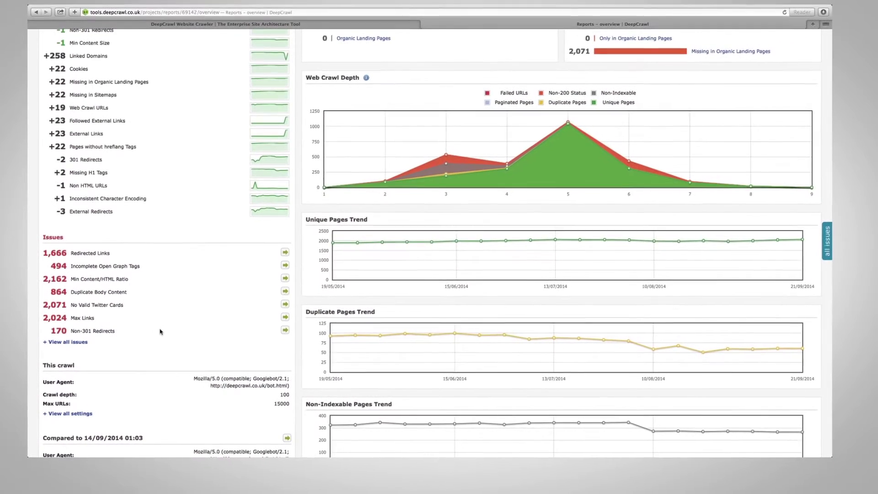
scroll(160, 332, up, 10)
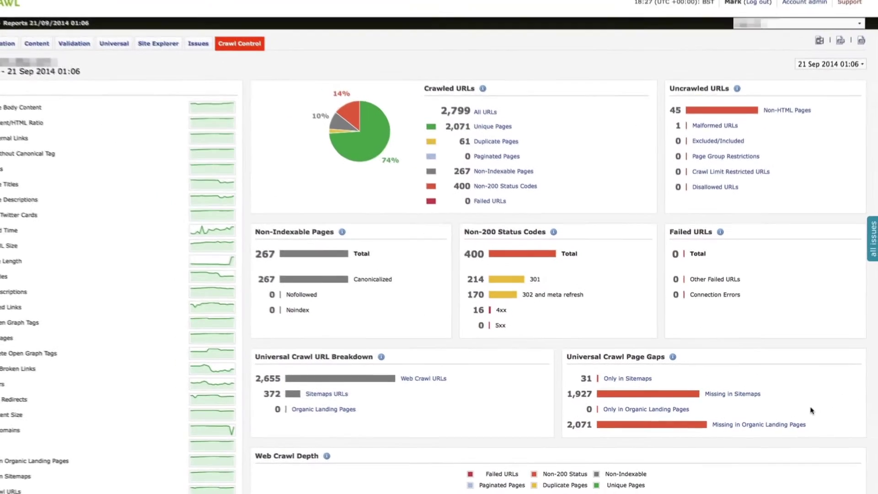
Examine the Web Crawl Depth chart's data points and the page trend graphs below it
scroll(810, 411, down, 10)
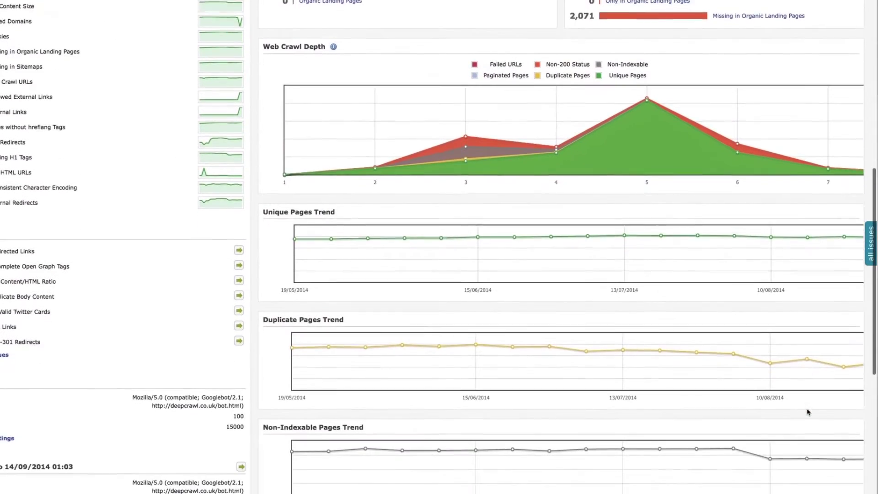
scroll(808, 411, down, 2)
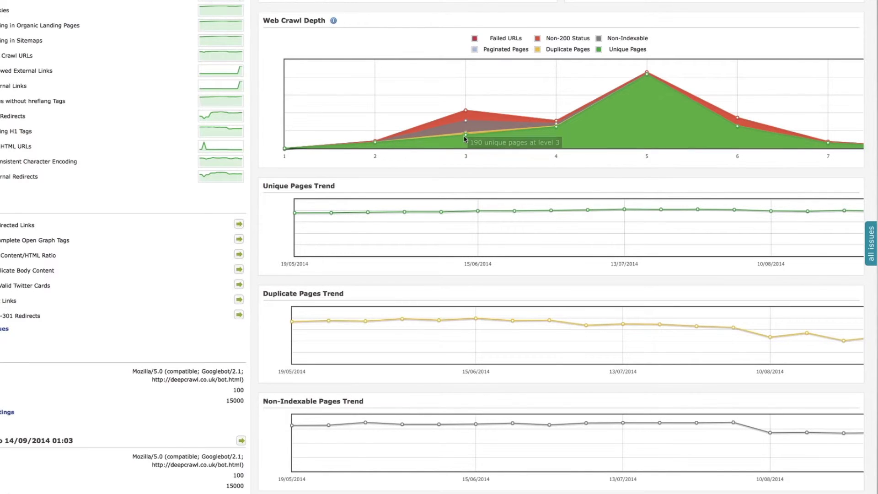
mouse_move(648, 77)
mouse_move(831, 147)
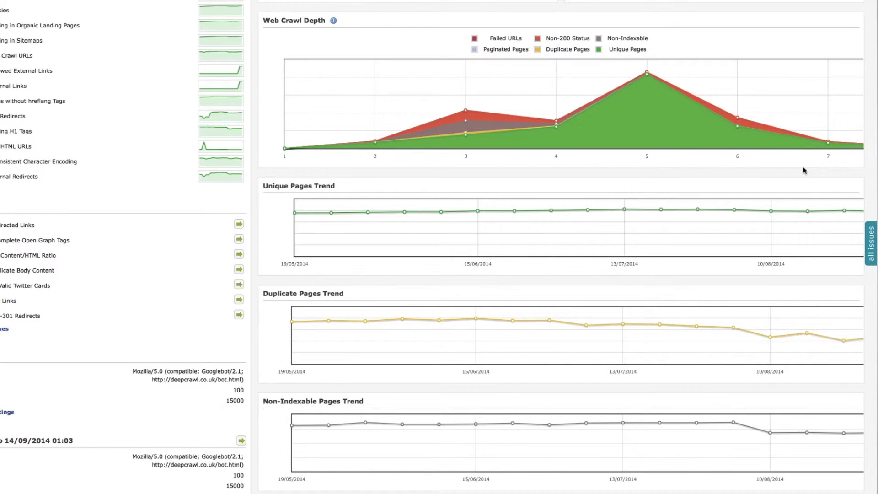
scroll(769, 169, down, 4)
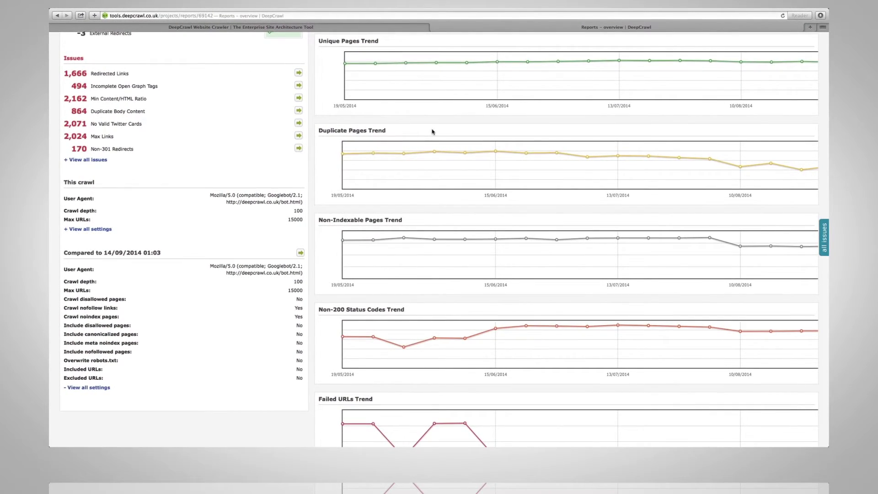
Check the available crawl dates, keeping 21 Sep 2014 01:06, and show the overview report's shareable link before dismissing it
scroll(433, 132, up, 15)
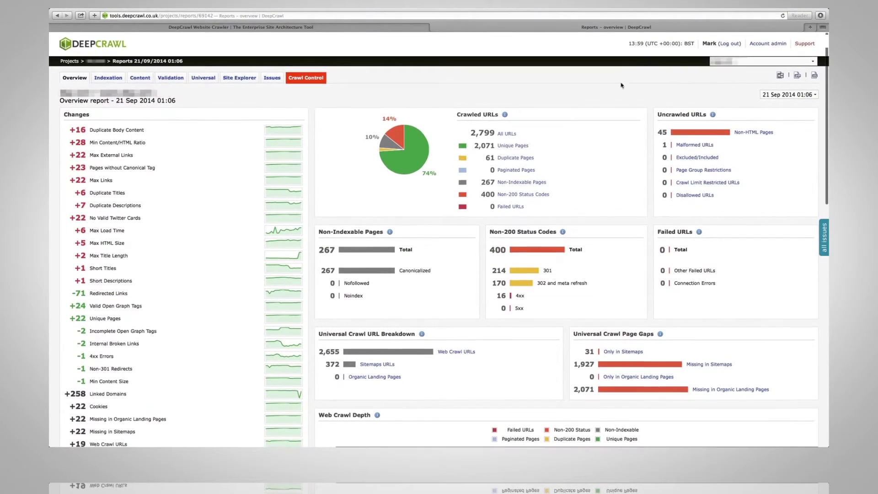
click(809, 95)
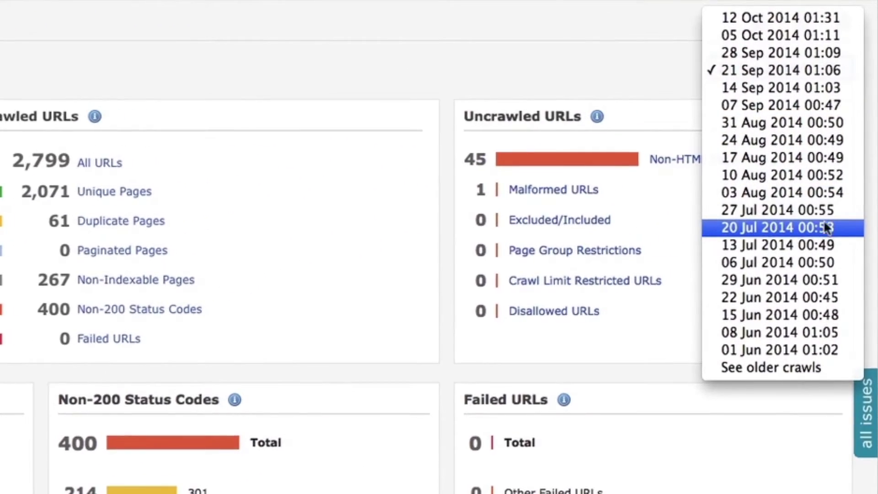
click(807, 70)
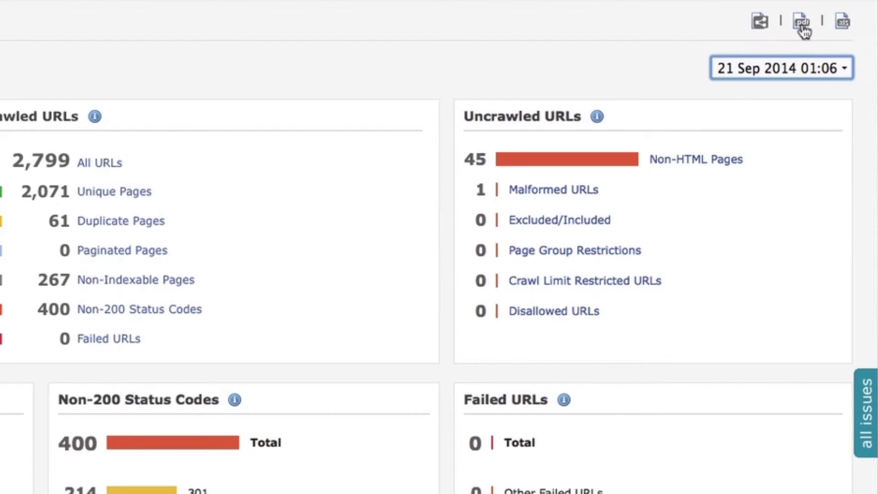
click(761, 23)
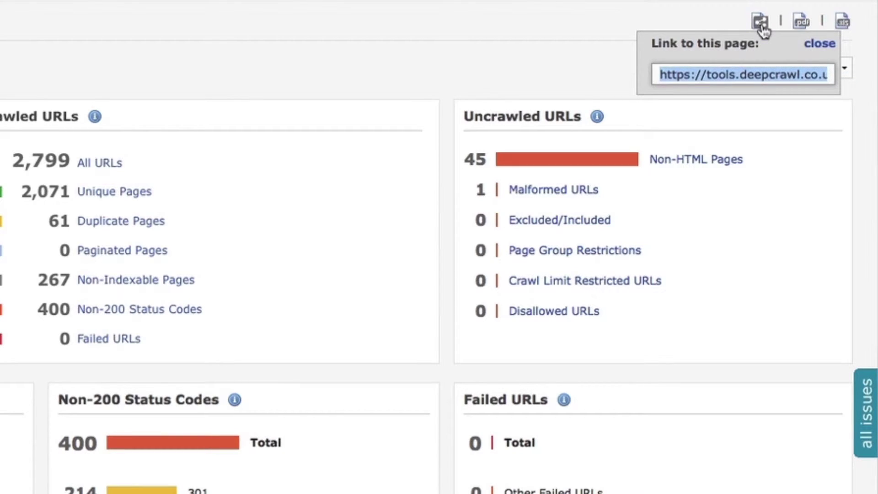
click(816, 43)
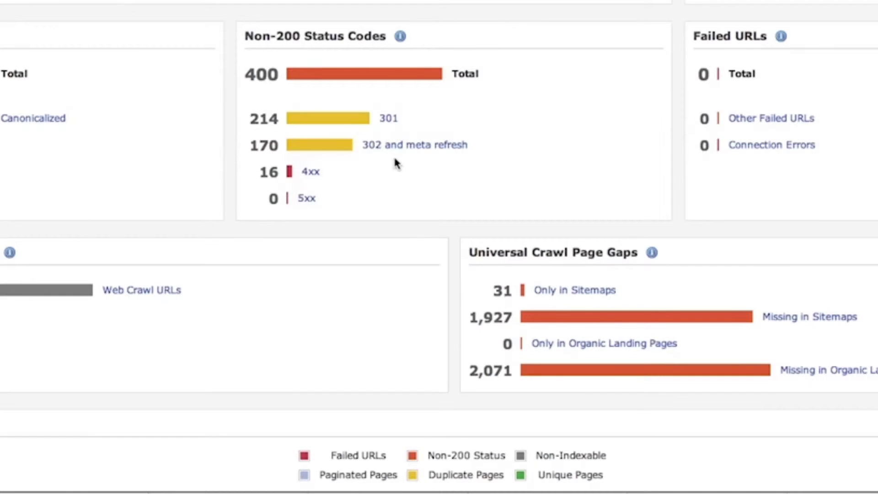
Open the 4xx errors from the Non-200 Status Codes section and view a page's Links In list
click(310, 174)
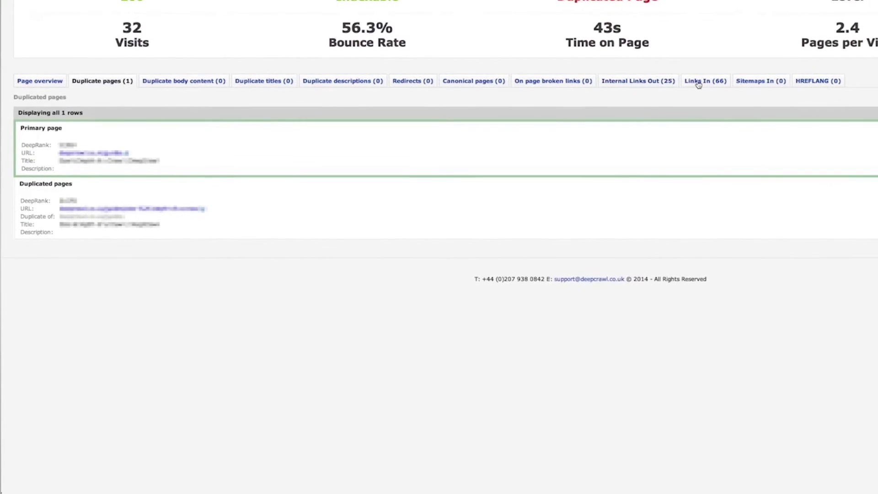
click(699, 84)
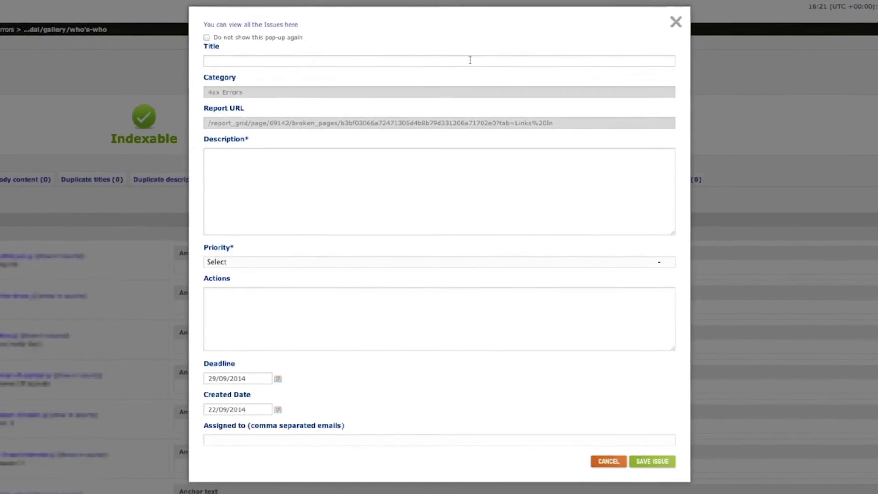
Title the new issue "Linking to 404s" and describe it as "10 x URLs linking to broken page."
click(470, 60)
text(Link)
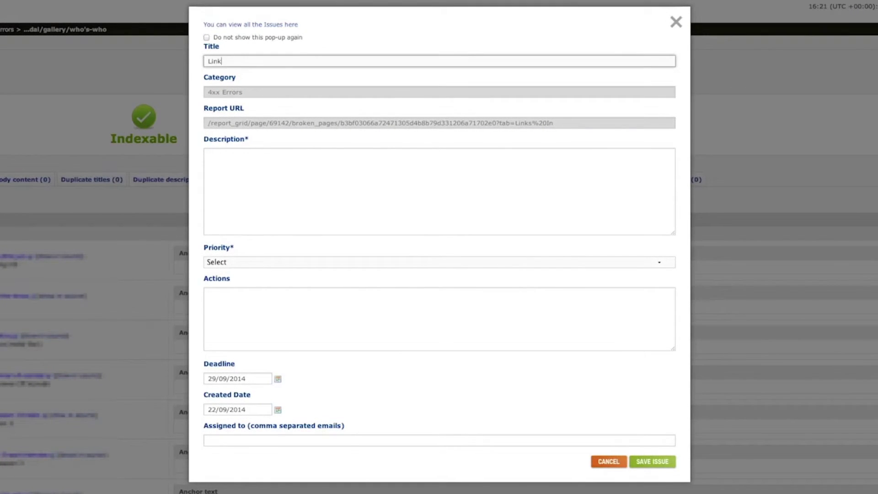
text(ing to 404s)
click(328, 163)
text(10 x UR)
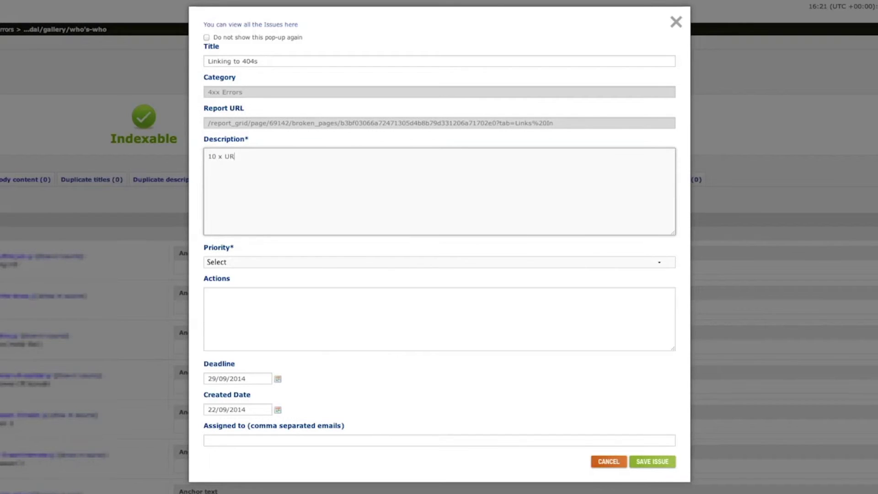
text(Ls linking to broken page.)
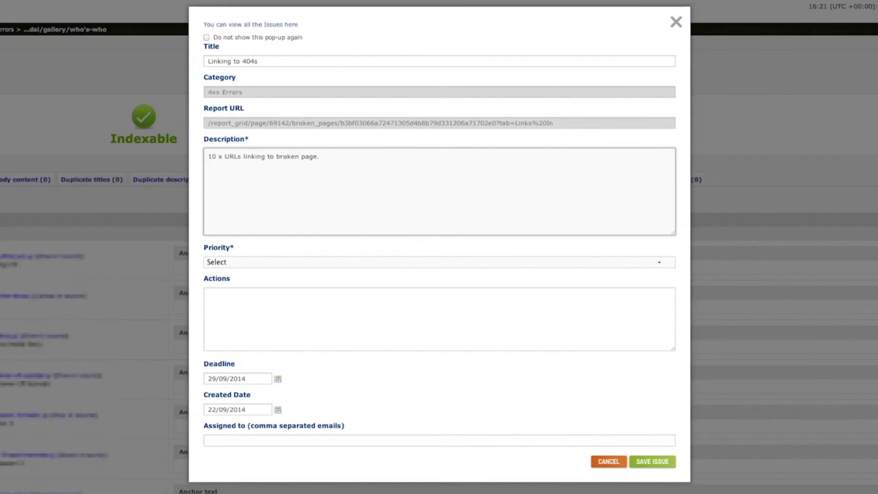
Set the issue's priority to High and enter "Remove links in." as its action
click(255, 264)
click(256, 281)
click(260, 307)
text(emove links)
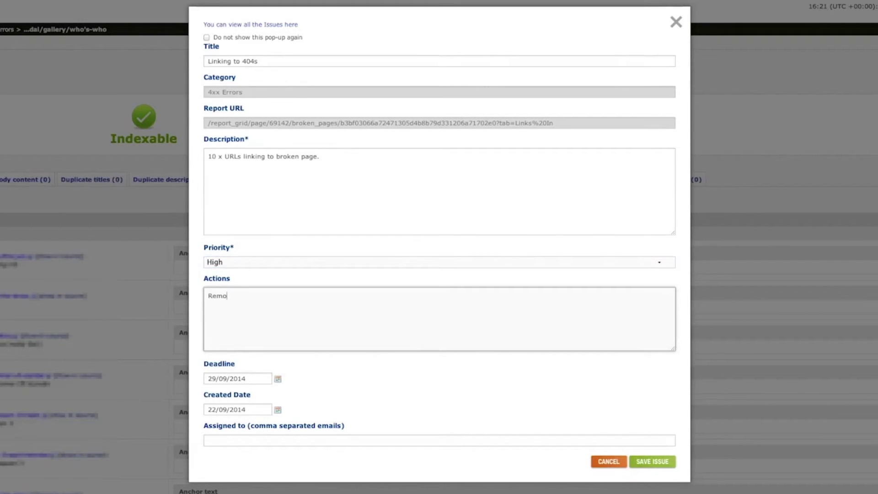
text( in.)
Assign the issue to "Developer 1", save it and dismiss the confirmation
click(207, 444)
text(Developer 1)
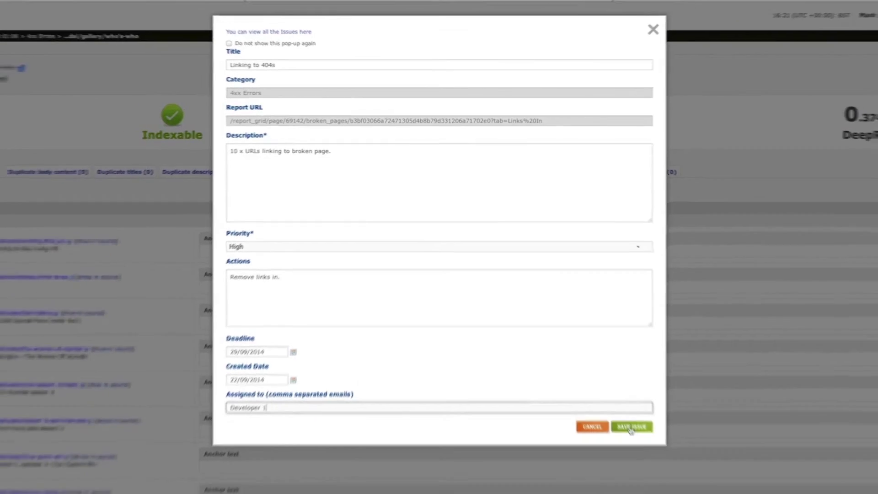
click(653, 461)
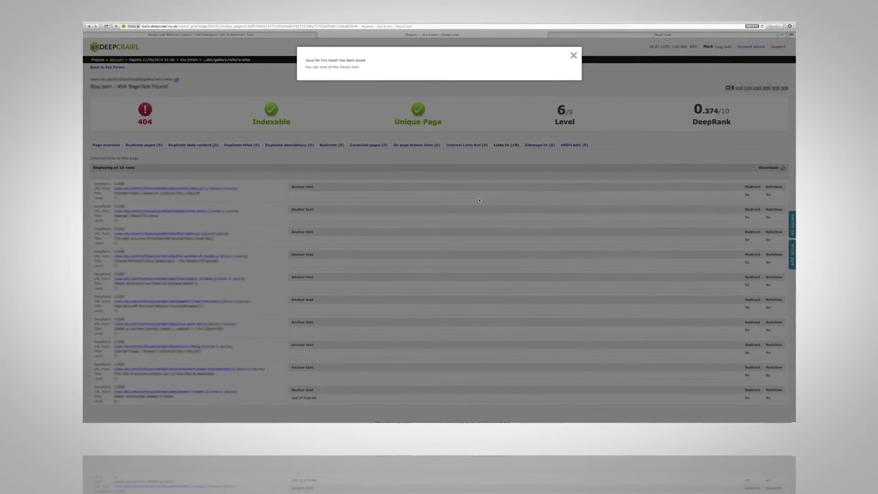
click(574, 55)
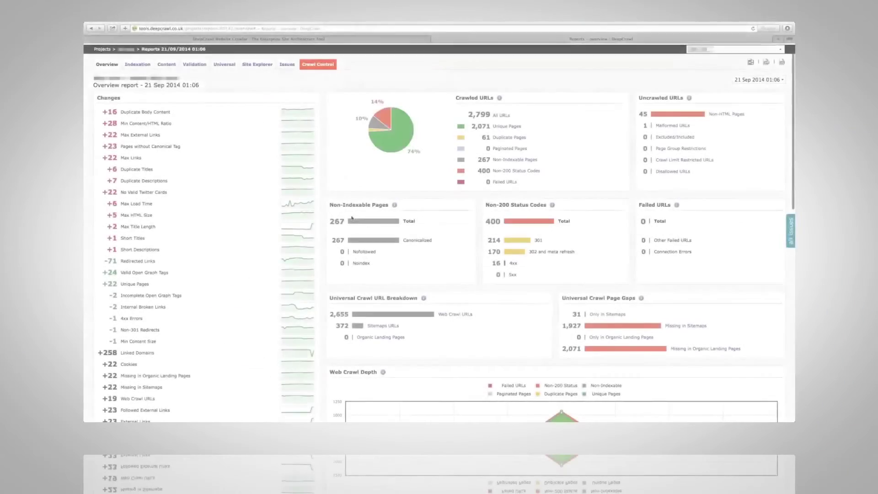
Open the Indexation report and examine its page categories and trend graphs
click(137, 64)
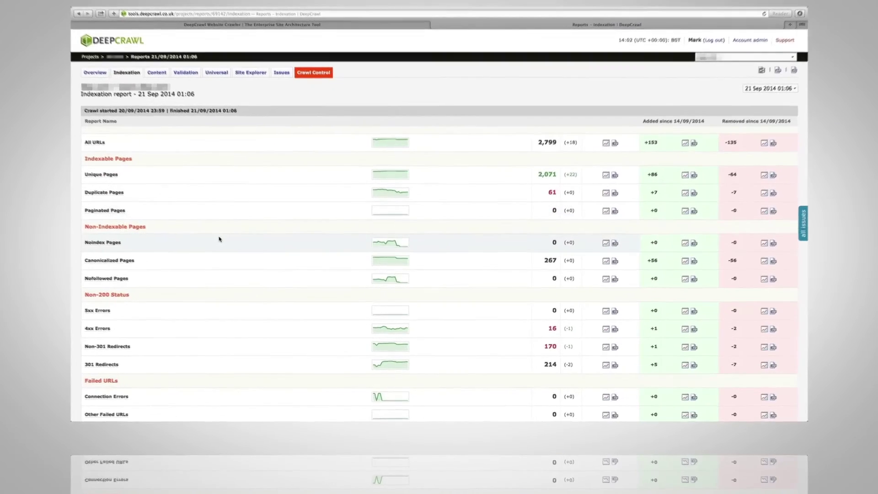
mouse_move(109, 330)
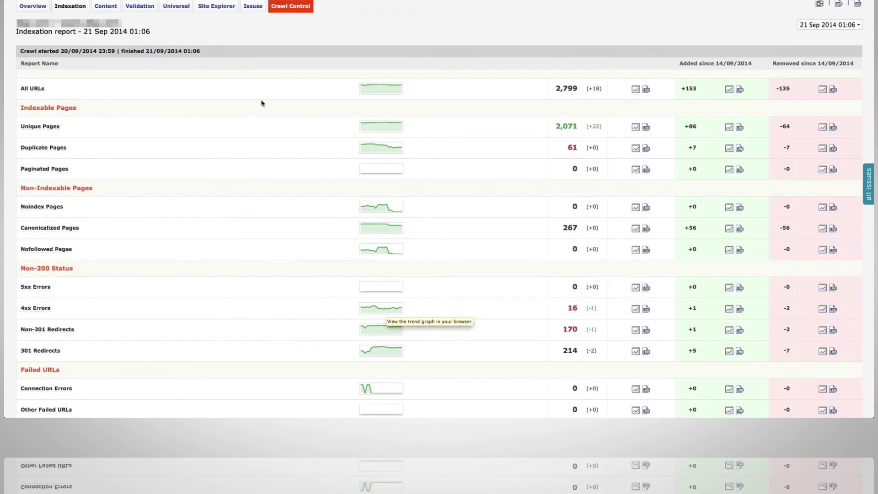
Open the Content report and review its titles and descriptions, body content and social tagging sections
click(109, 8)
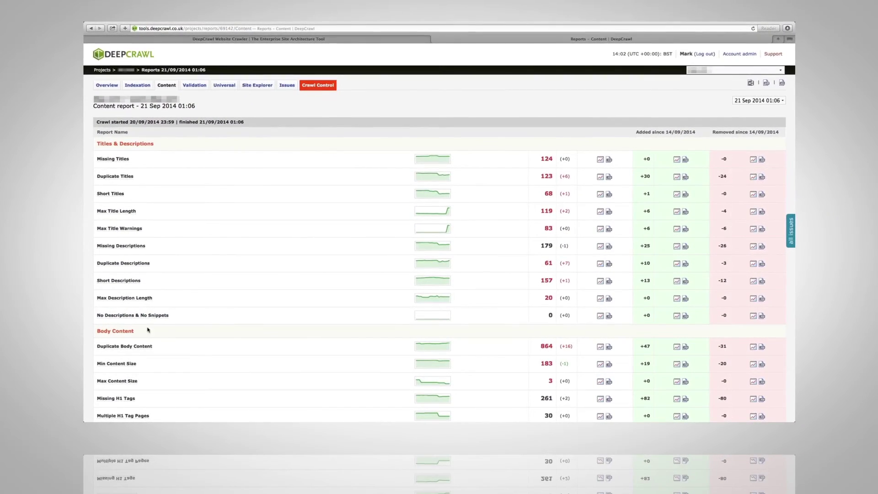
scroll(106, 318, down, 1)
scroll(166, 333, down, 5)
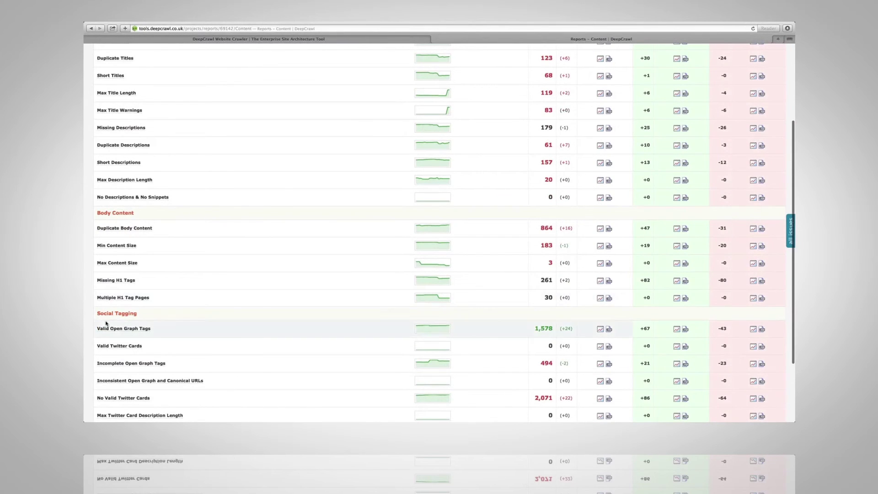
scroll(173, 316, up, 5)
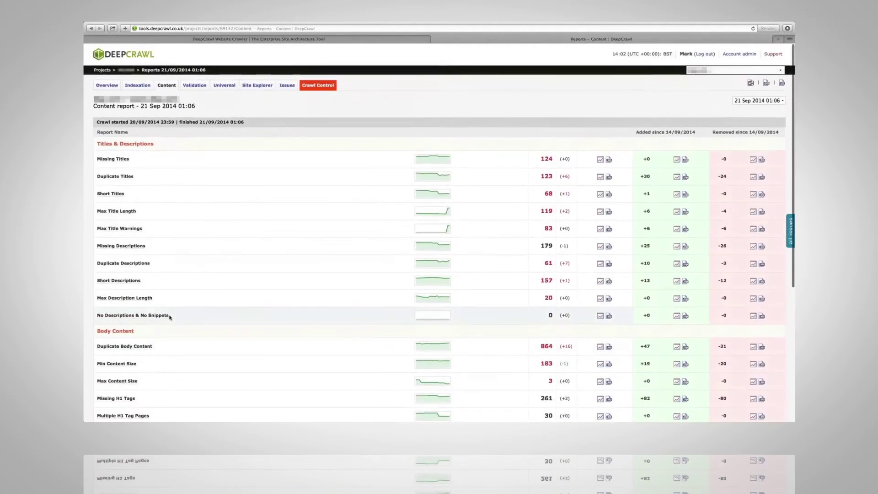
Open the Validation report and review its link validation, performance and other sections
click(194, 85)
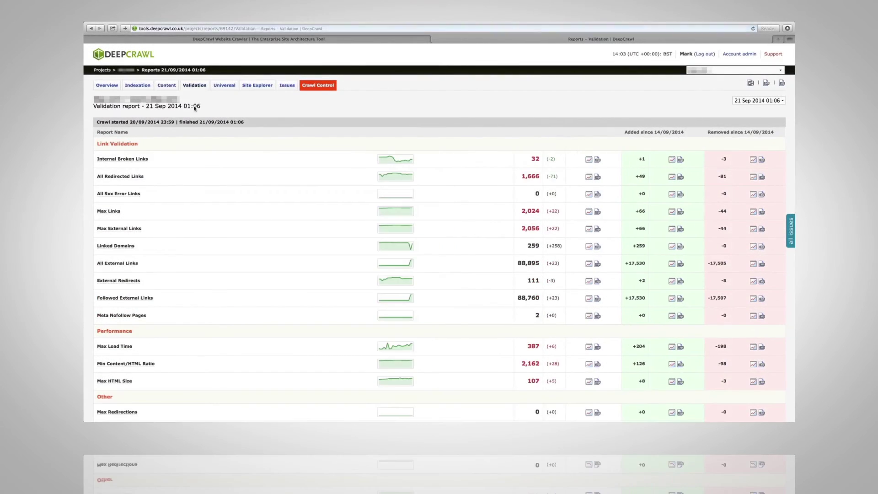
scroll(242, 171, down, 3)
scroll(242, 171, down, 6)
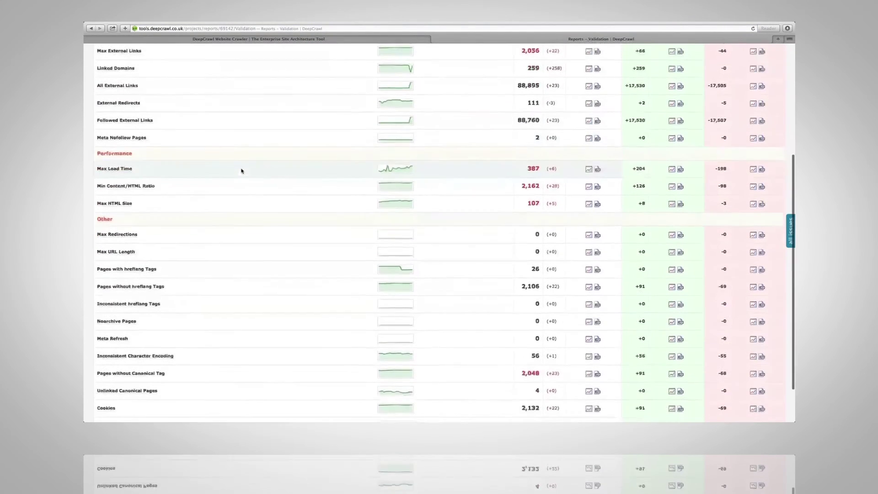
scroll(241, 171, down, 1)
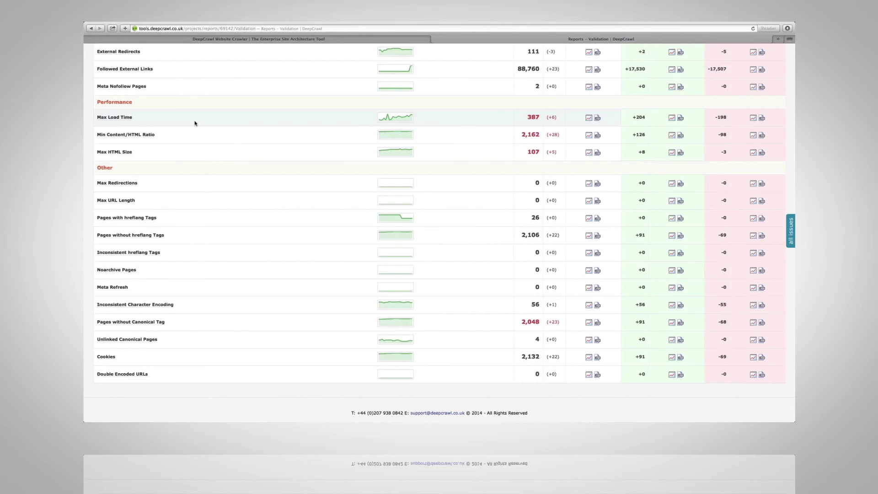
scroll(195, 123, up, 10)
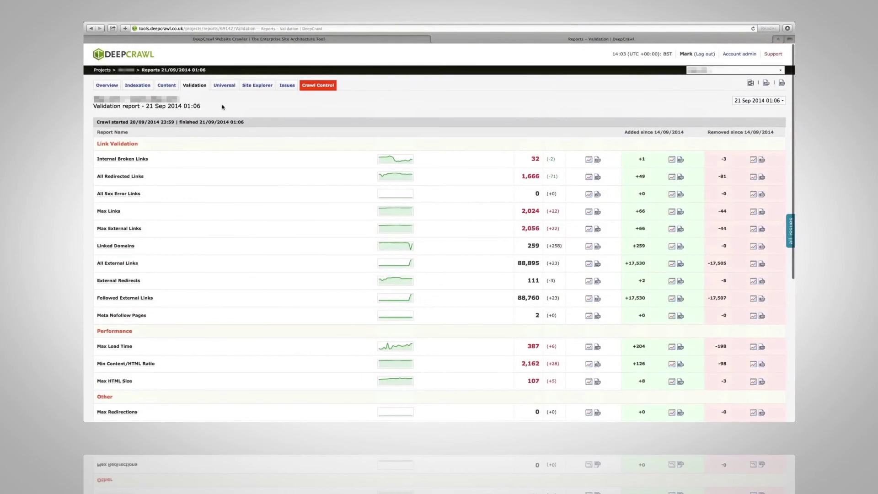
Open the Site Explorer and check its available modes, keeping Architecture selected
click(257, 85)
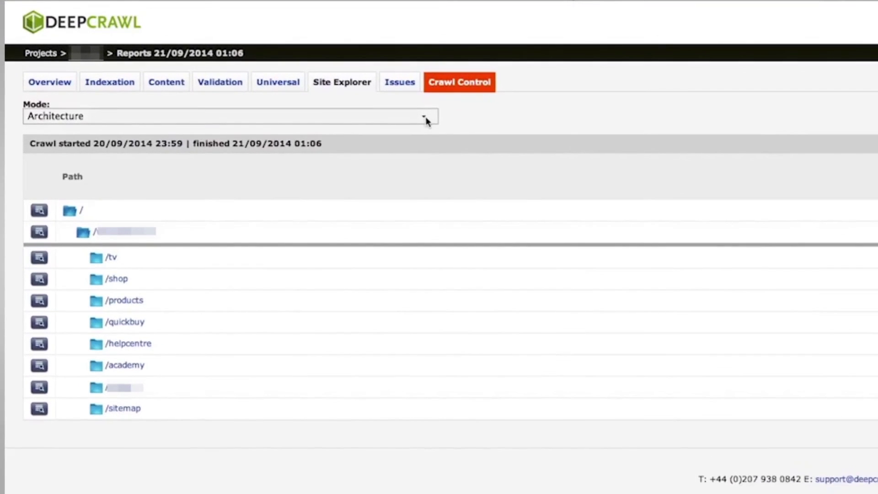
click(425, 118)
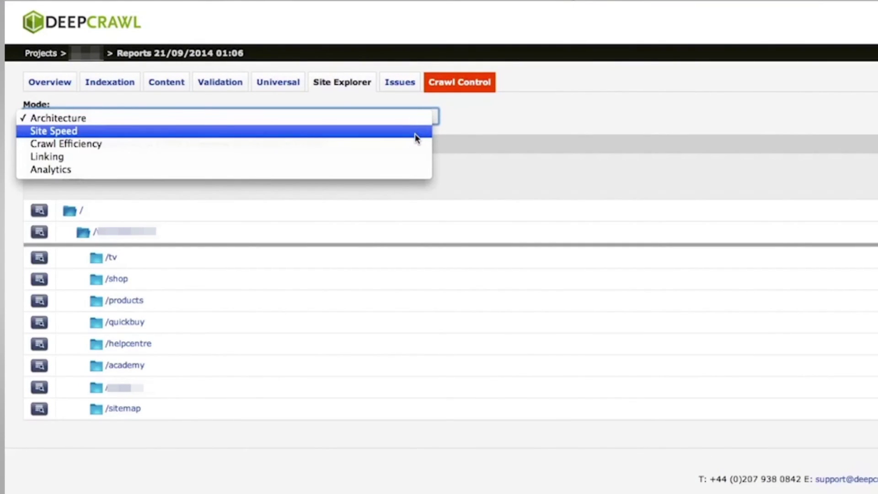
click(442, 137)
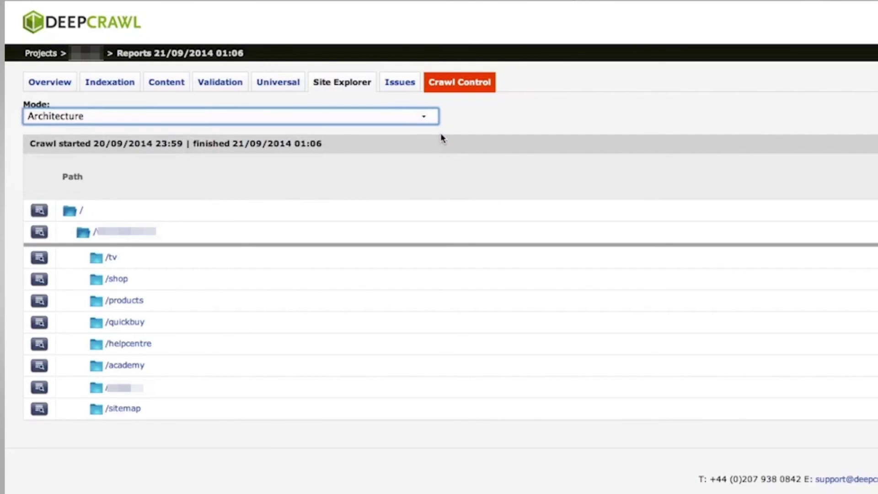